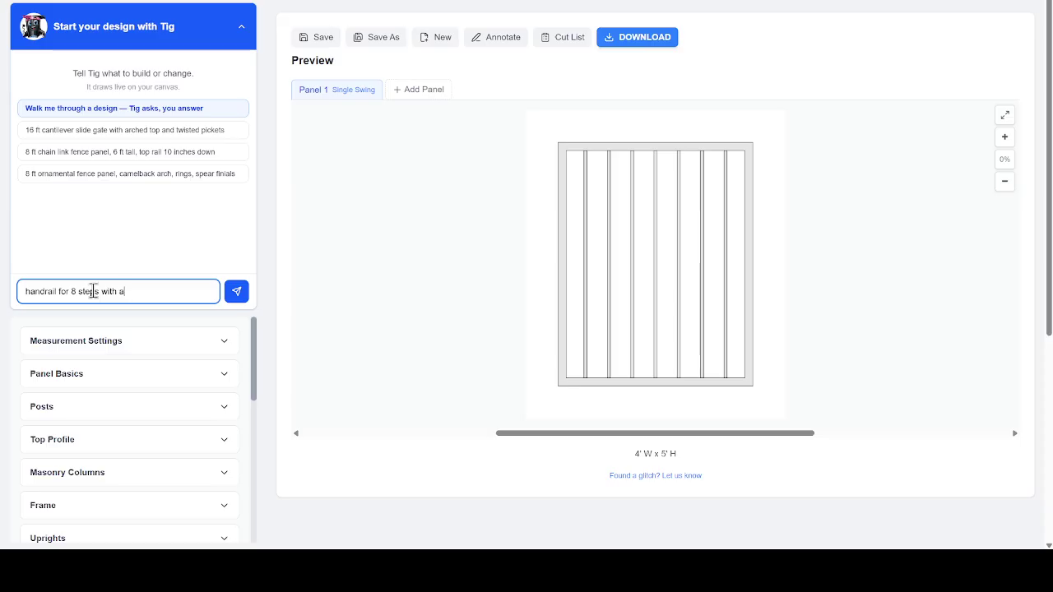
- Ask Tig for a handrail for 8 steps with a 100" run and a 96" rise, made 3' tall
type("100\" run and a 96\" rise")
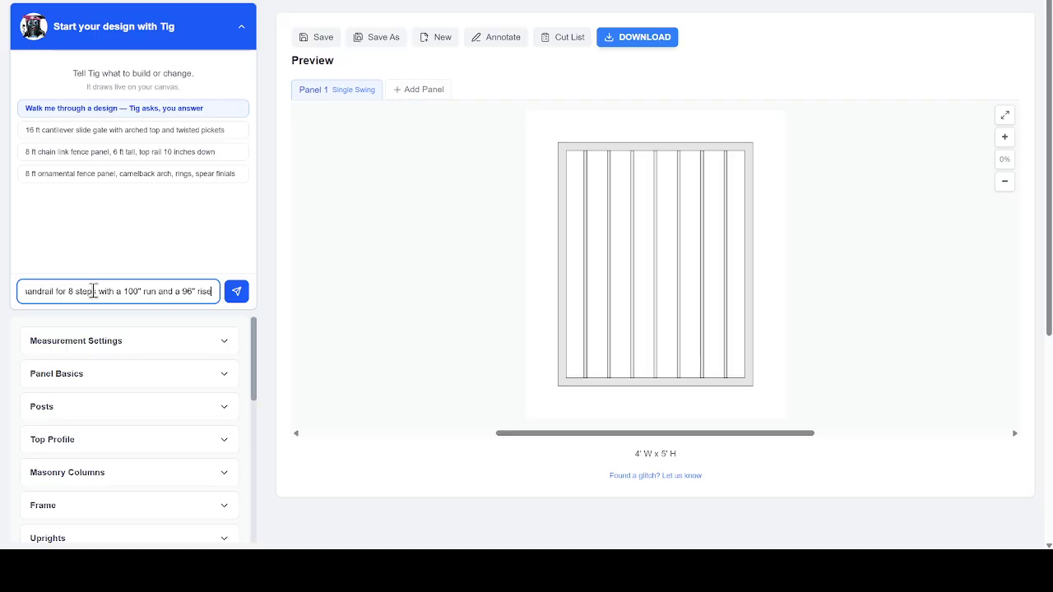
key("Return")
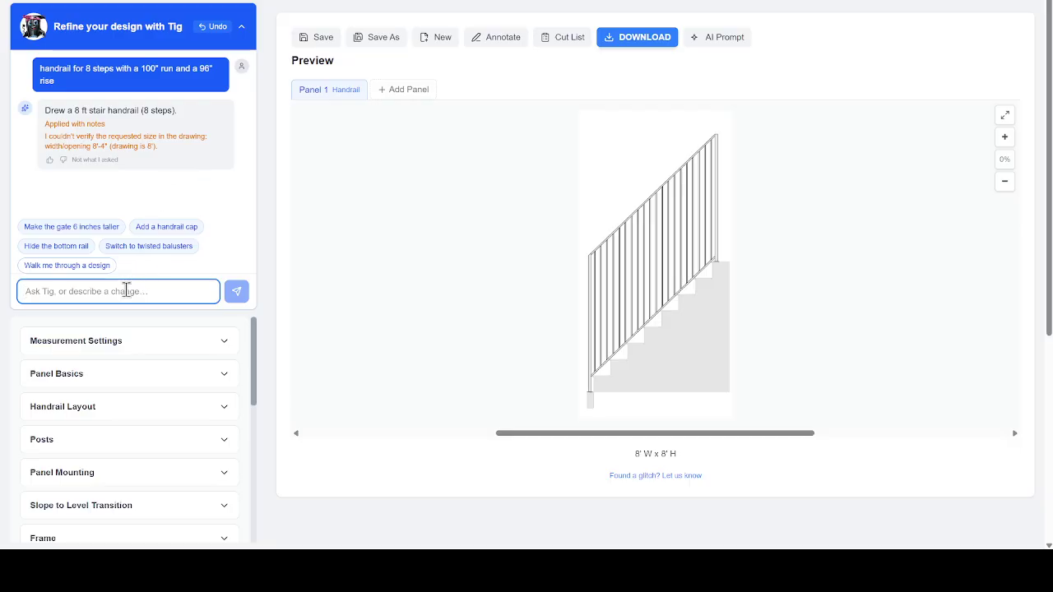
type("make it ")
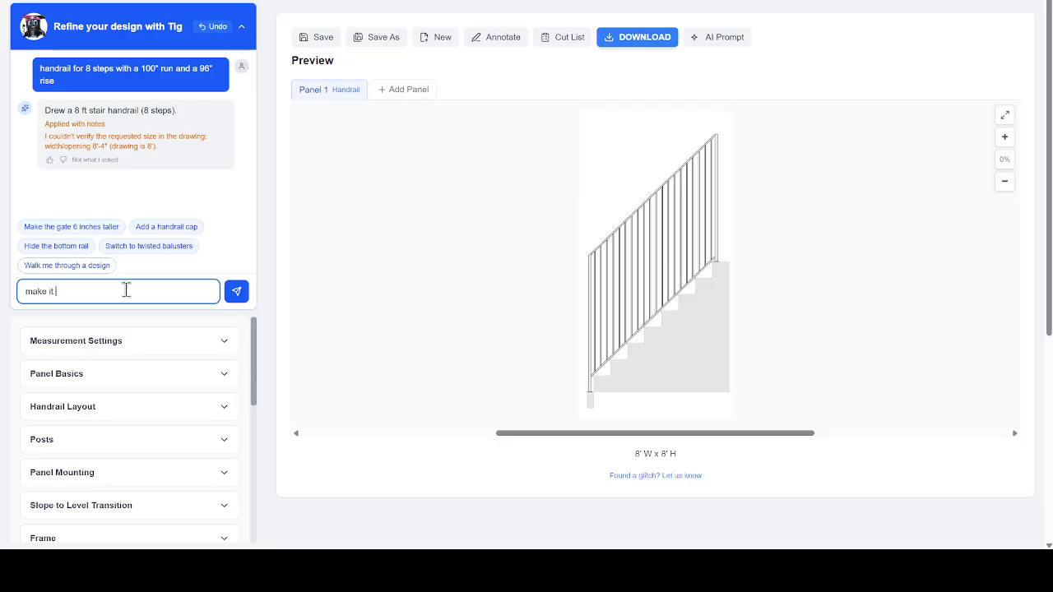
type("3' tall")
key("Return")
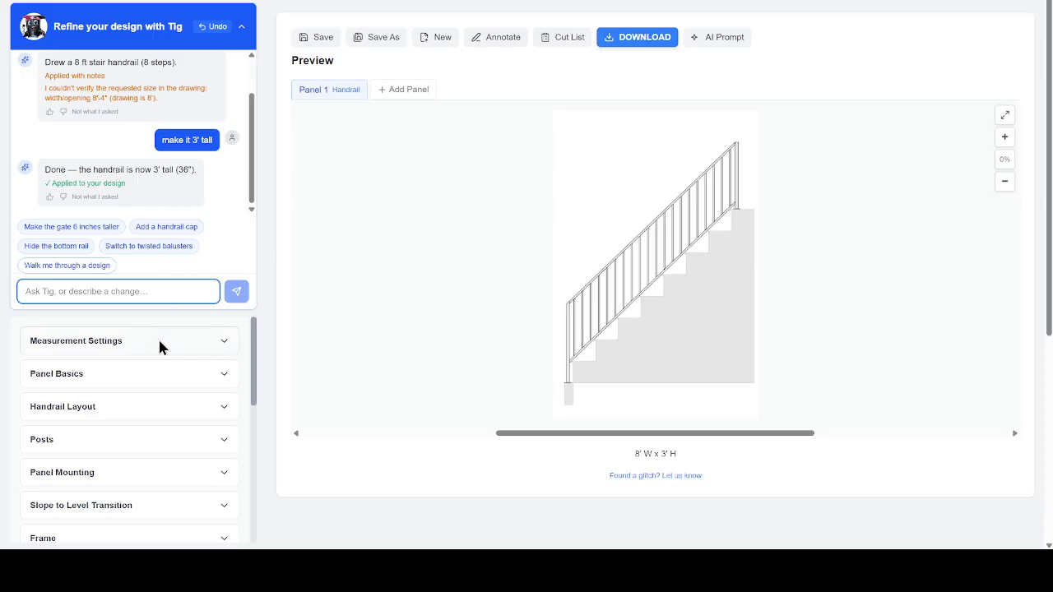
- Replace the handrail's plain pickets with the 1-3/8" Cast Iron Baluster, 34-3/8" Height
left_click(138, 33)
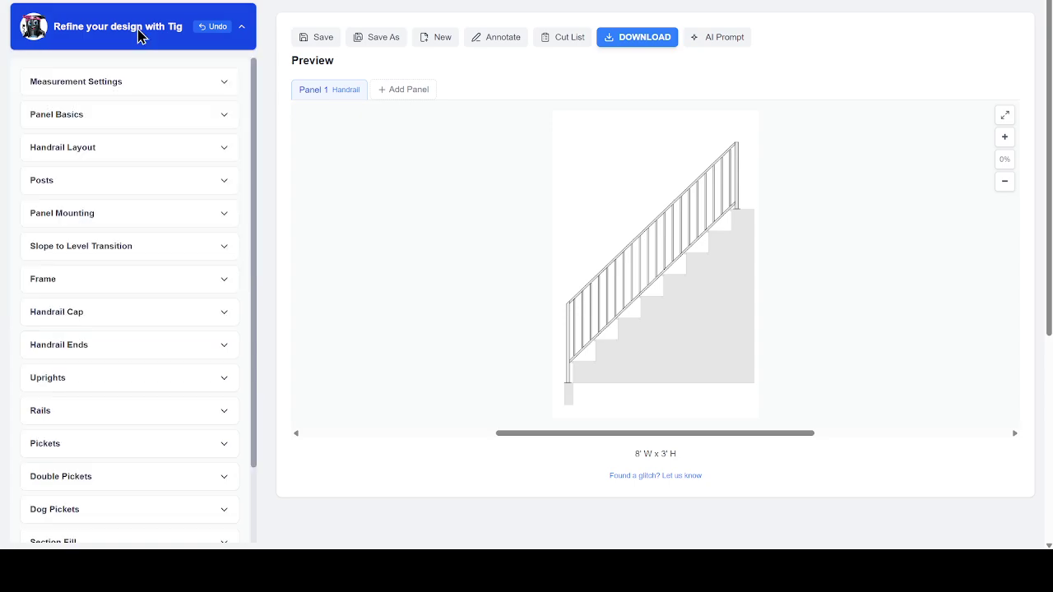
left_click(169, 445)
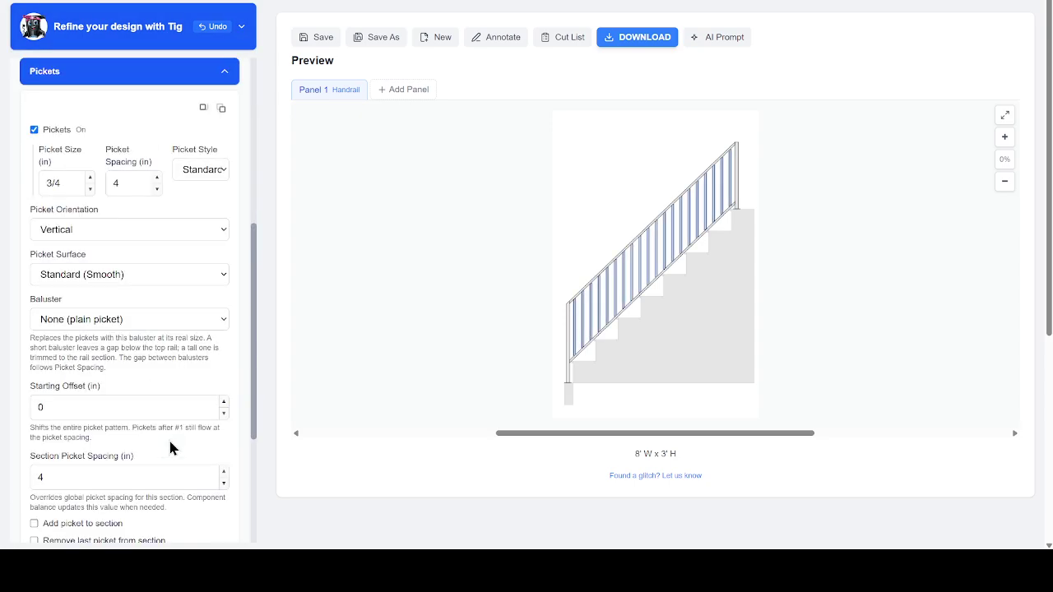
left_click(219, 325)
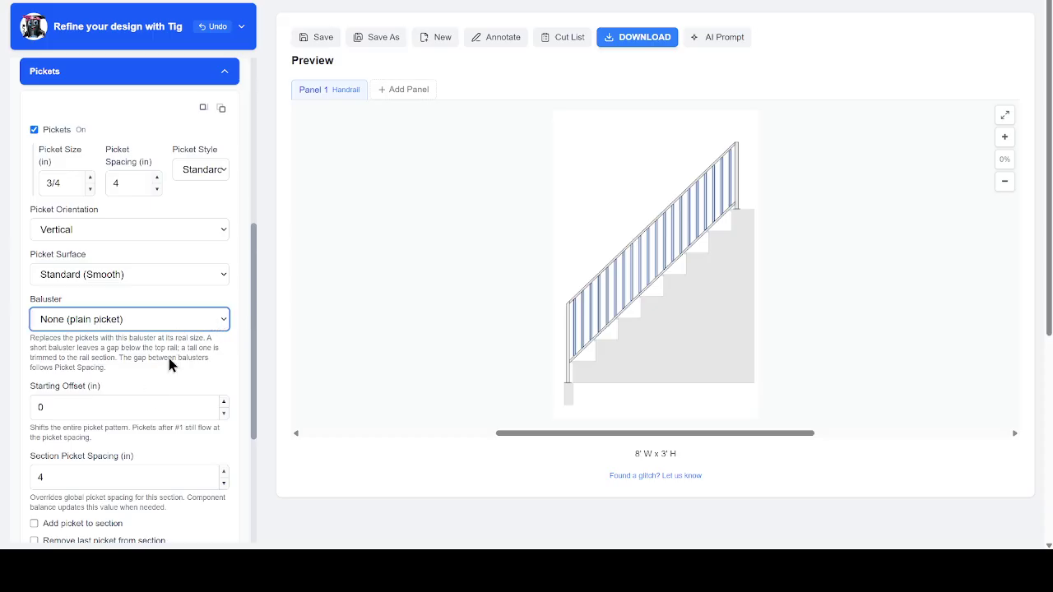
key("Down")
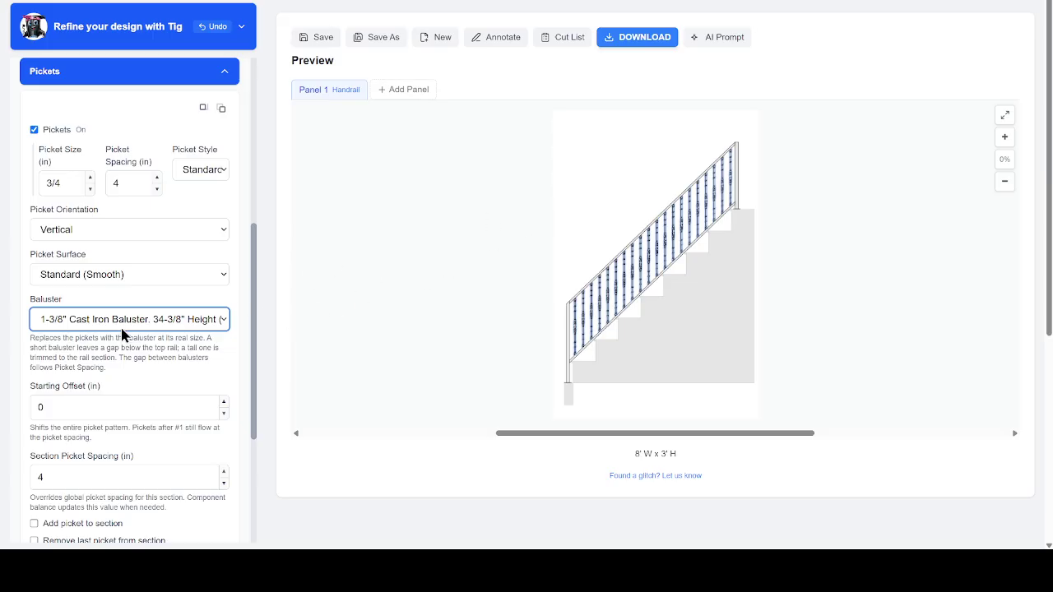
left_click(539, 215)
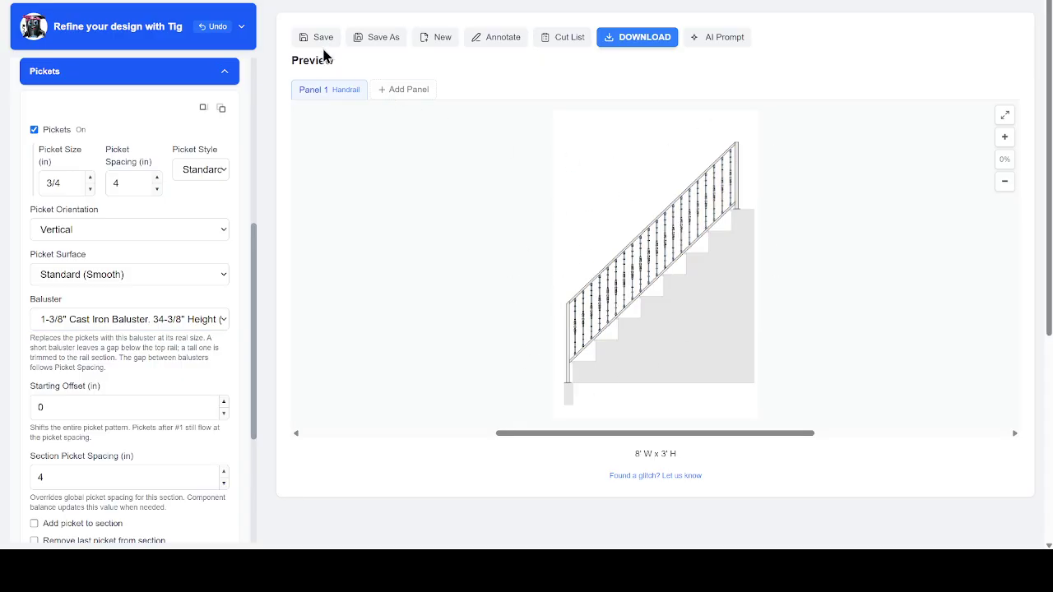
- Save the handrail design as a new project named "Test Preview 1"
left_click(372, 37)
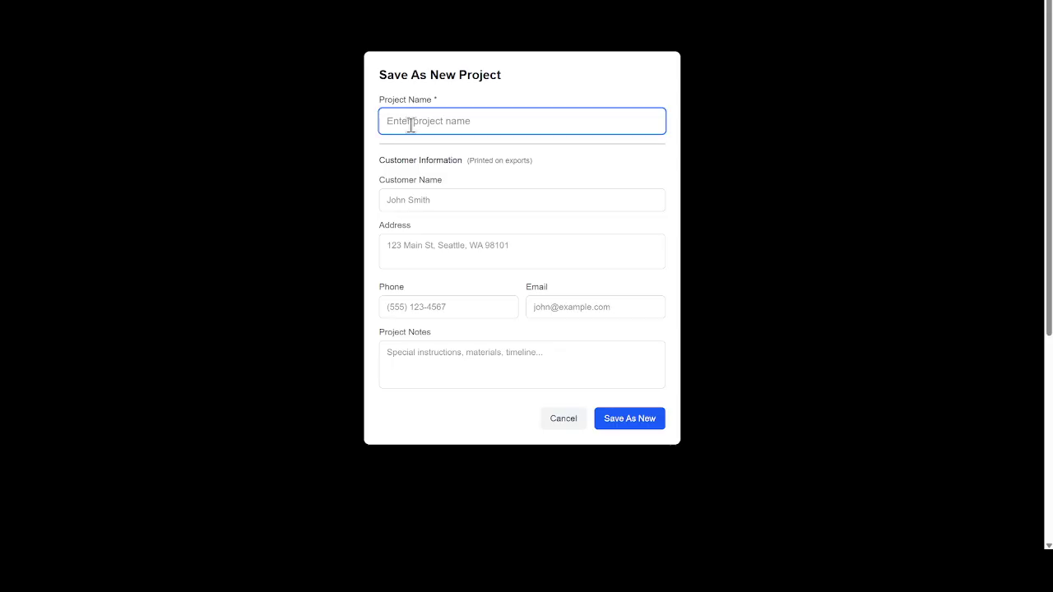
type("Test Treview 1")
left_click(613, 424)
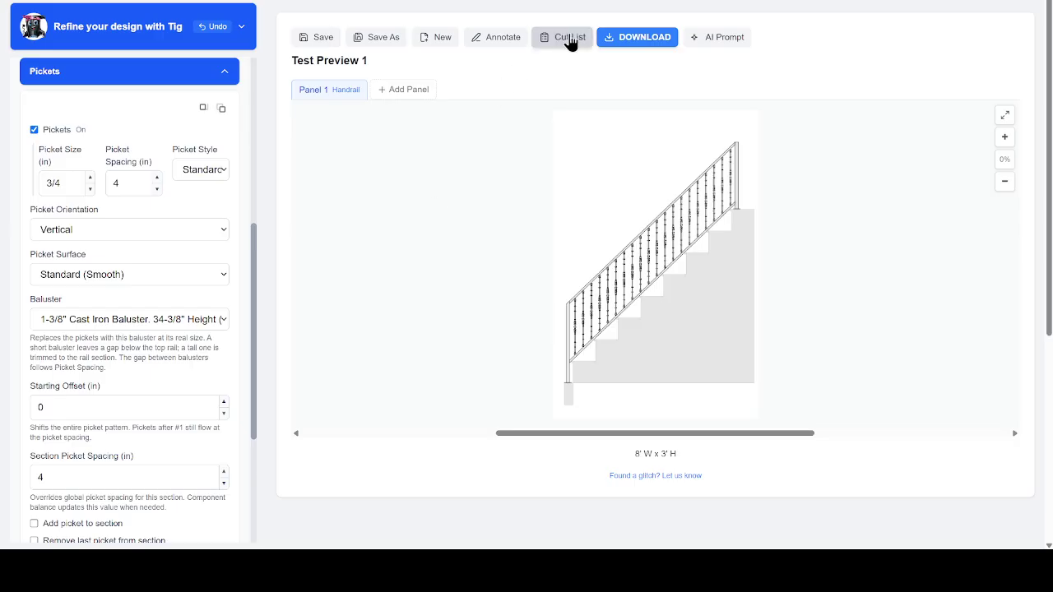
- Open the drawing for annotation, switch its dimensions from Basic to Full, and review them
left_click(494, 37)
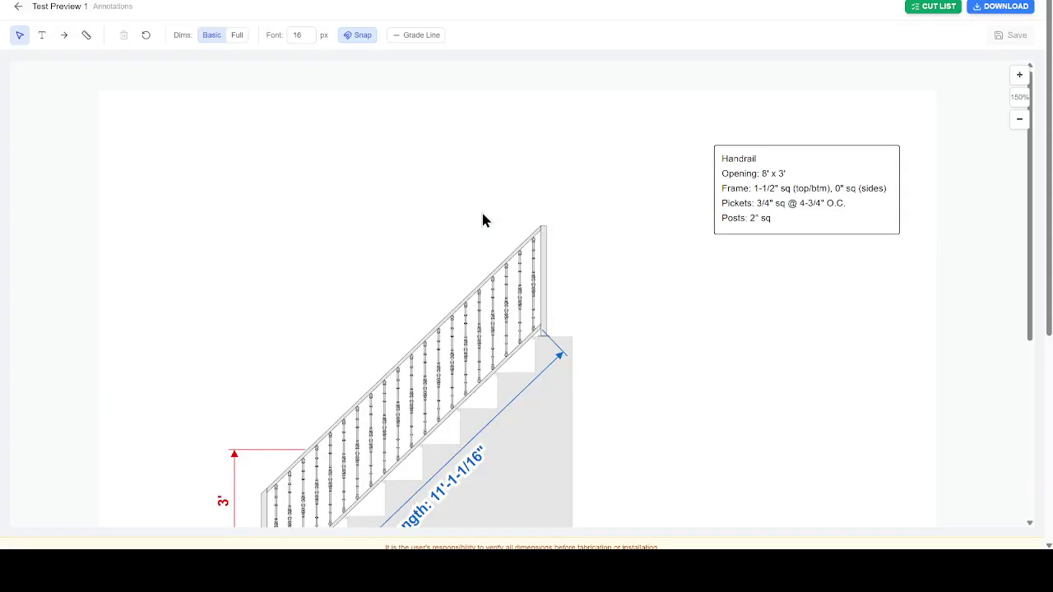
scroll(661, 352, "down", 2)
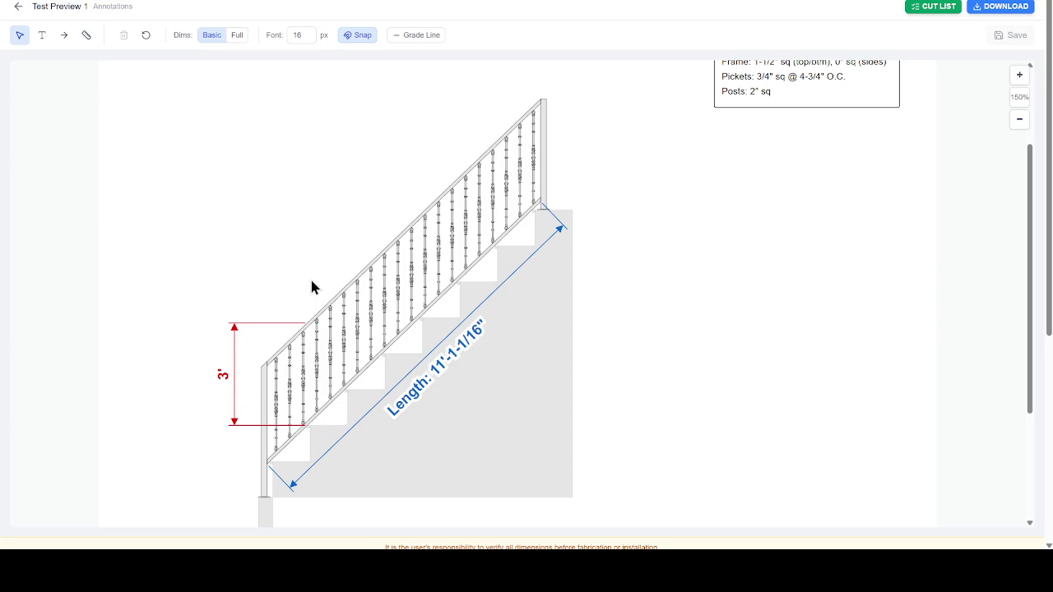
left_click(237, 36)
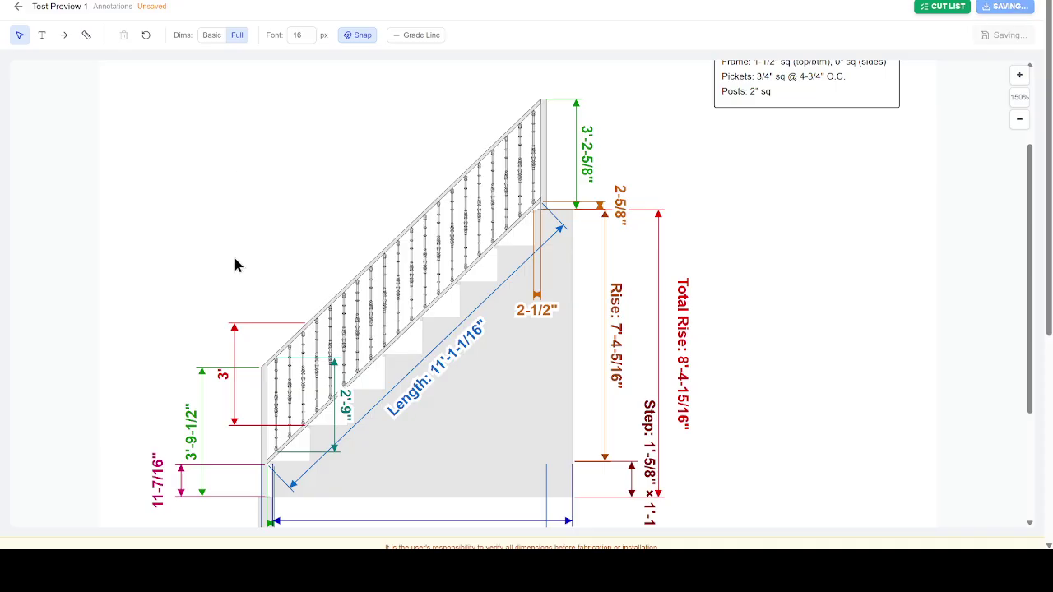
scroll(234, 264, "up", 1)
scroll(234, 264, "down", 2)
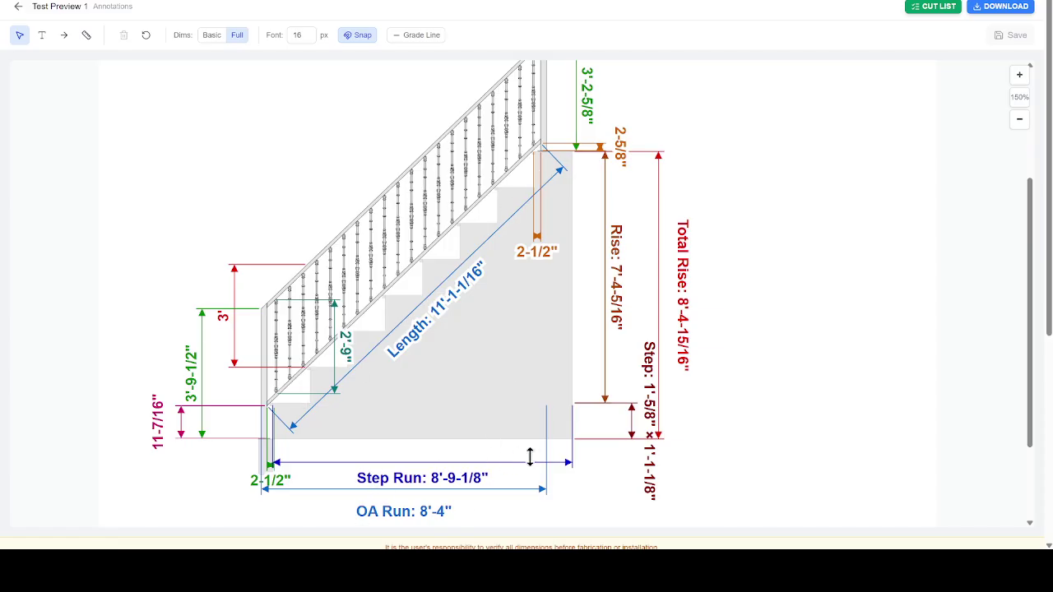
scroll(618, 212, "up", 2)
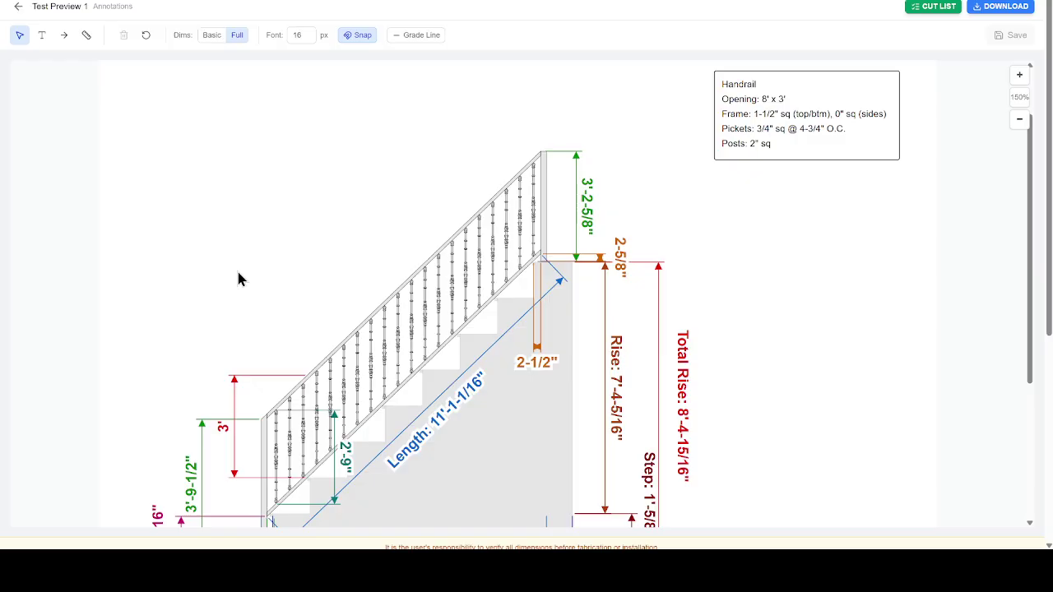
- Add a horizontal dimension from the fourth baluster to the step 4 riser, place it above the handrail, and save the annotations
left_click(85, 34)
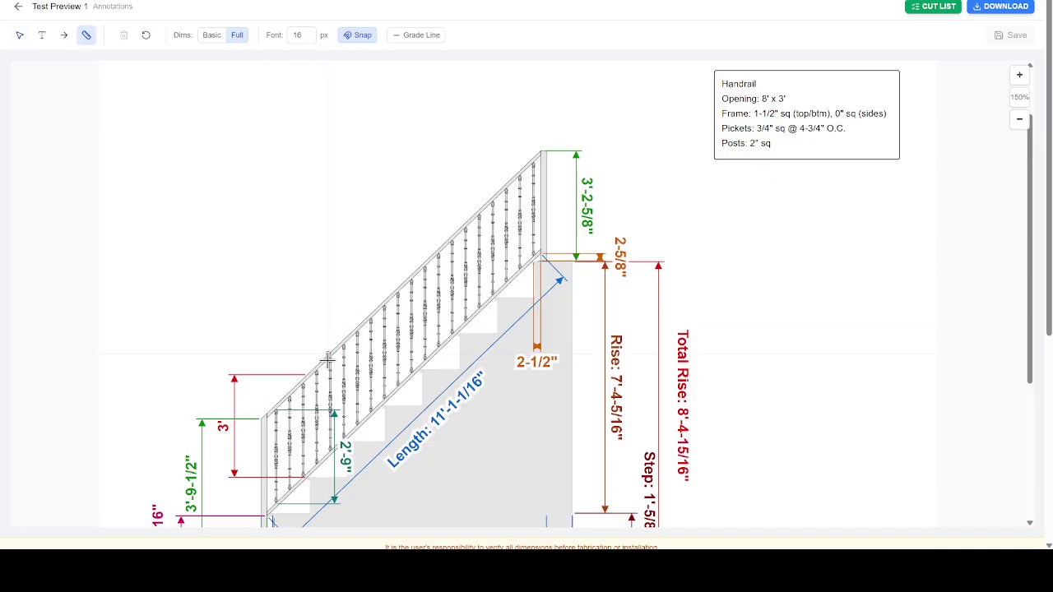
left_click(317, 382)
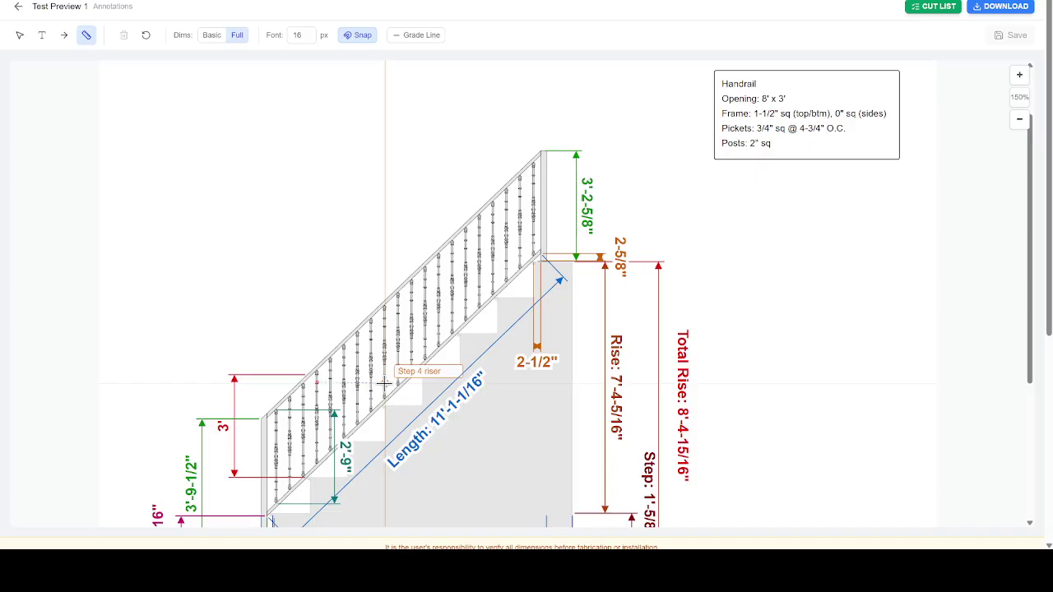
left_click(384, 381)
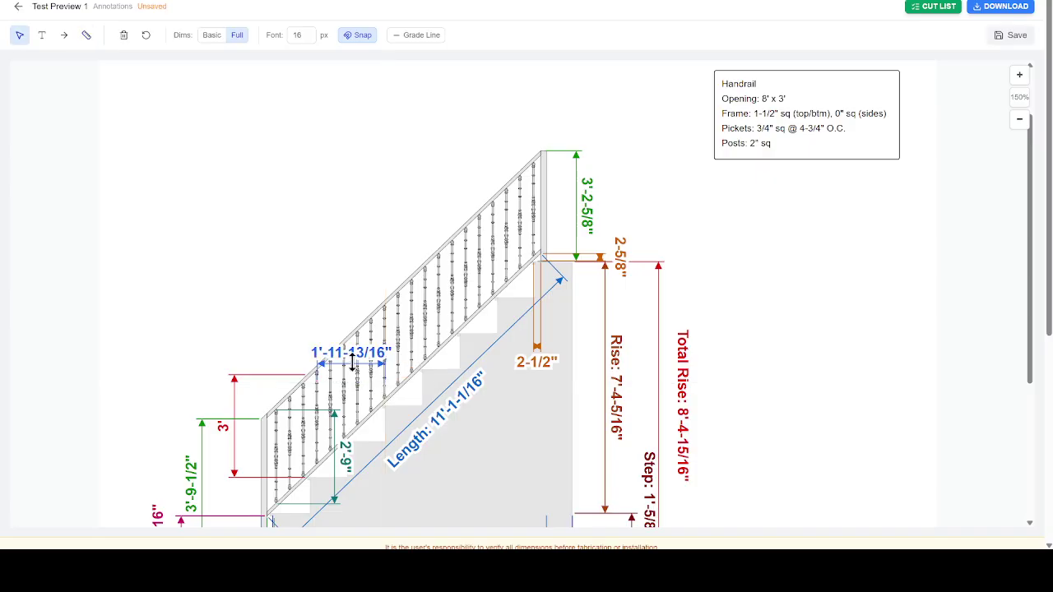
left_click_drag(355, 362, 358, 215)
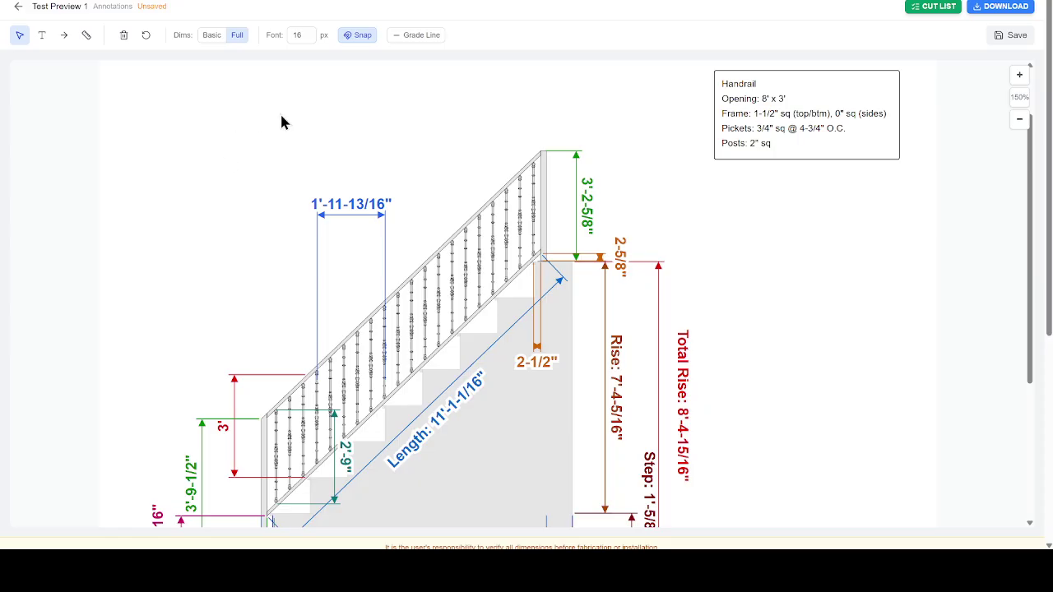
key("ctrl+s")
- Open the cut list and set the stock length of the Steel 2" sq tube to 24' in the purchase summary
left_click(928, 8)
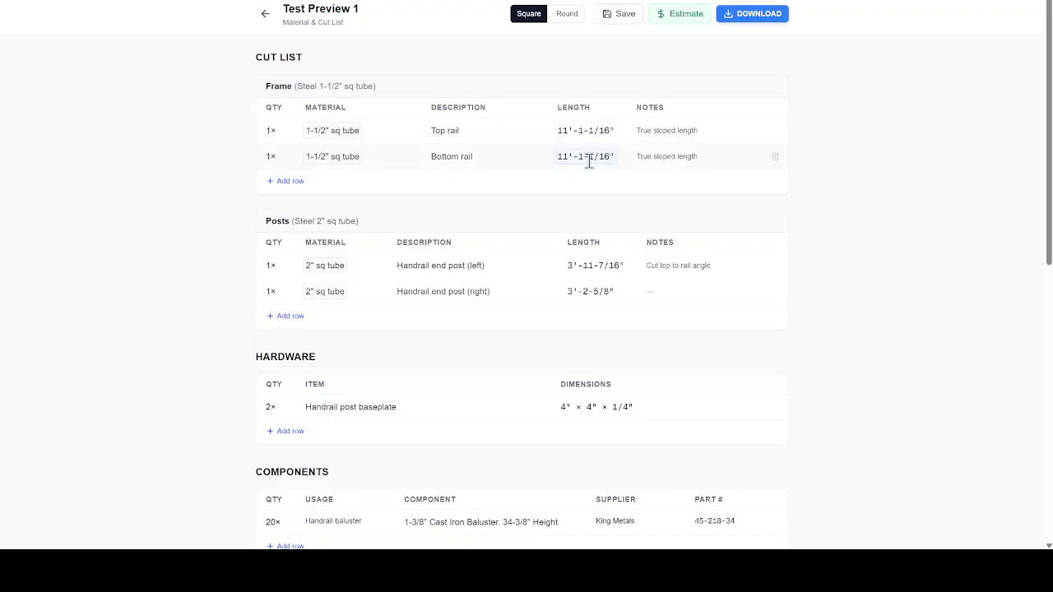
scroll(509, 316, "down", 1)
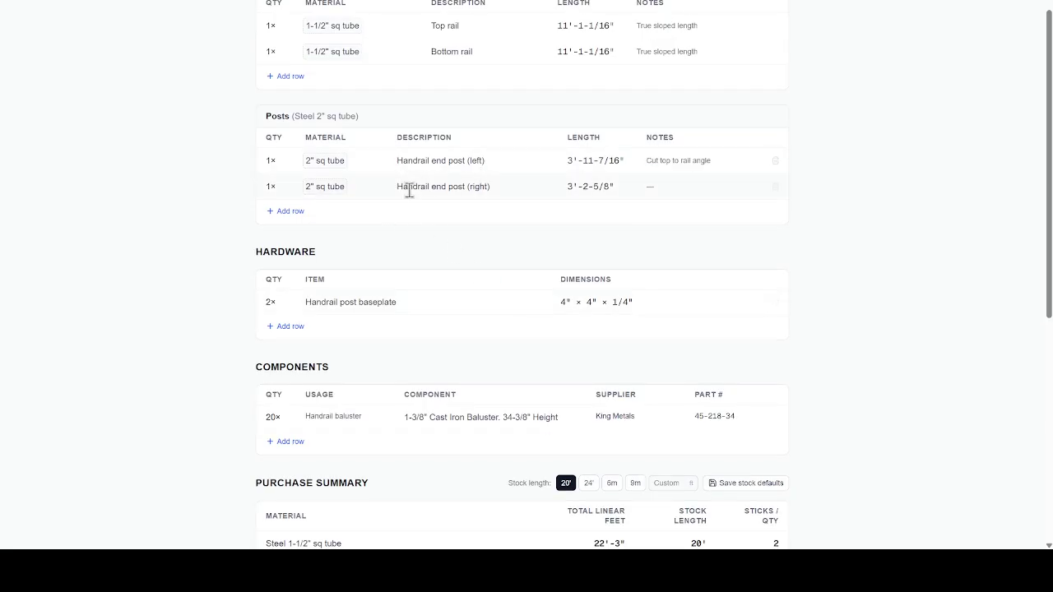
scroll(469, 276, "down", 1)
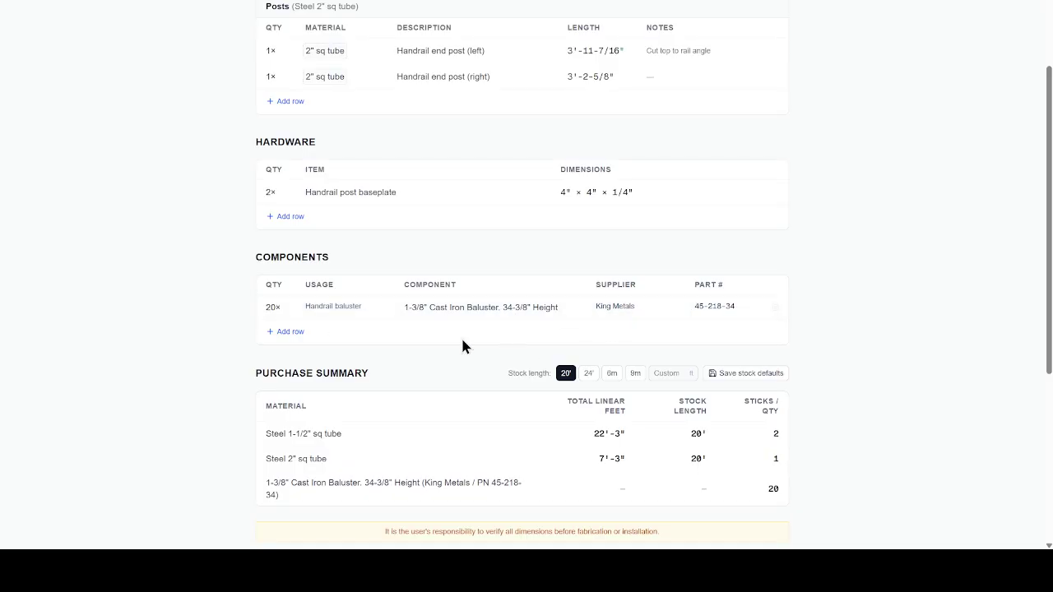
scroll(426, 359, "down", 1)
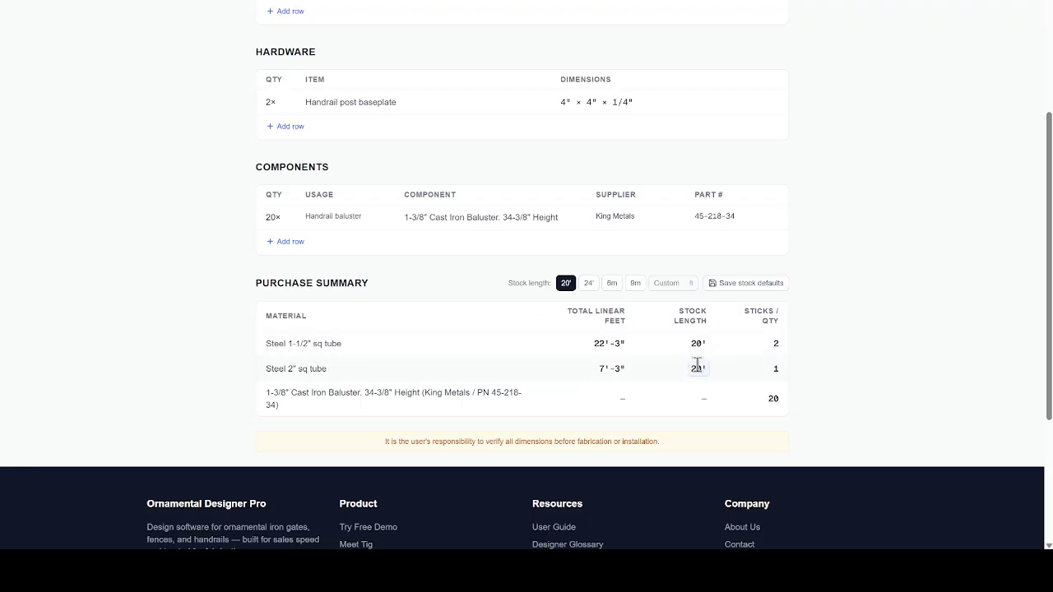
left_click(697, 367)
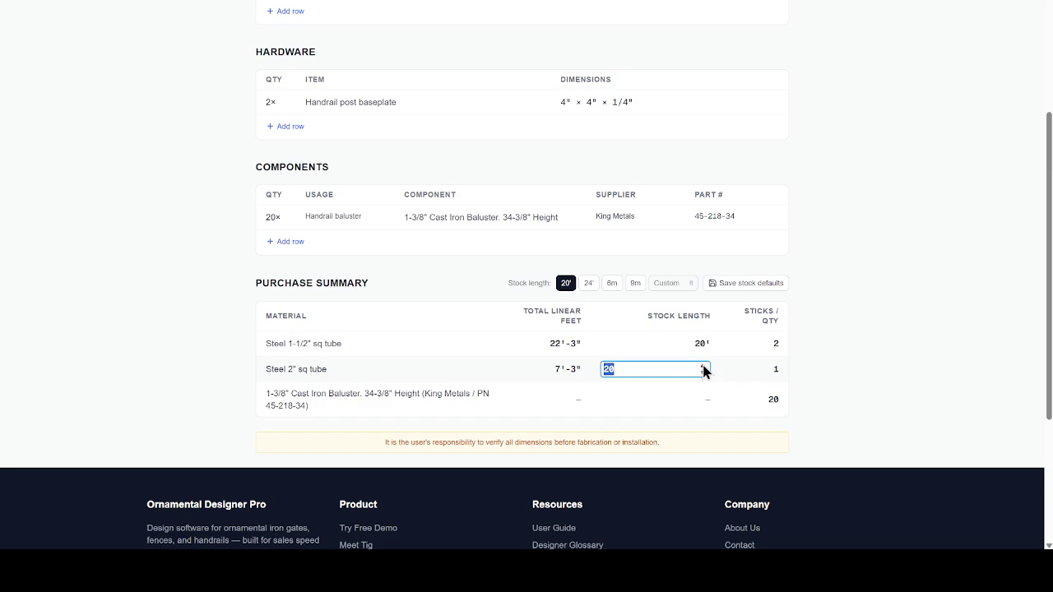
double_click(703, 365)
left_click(732, 352)
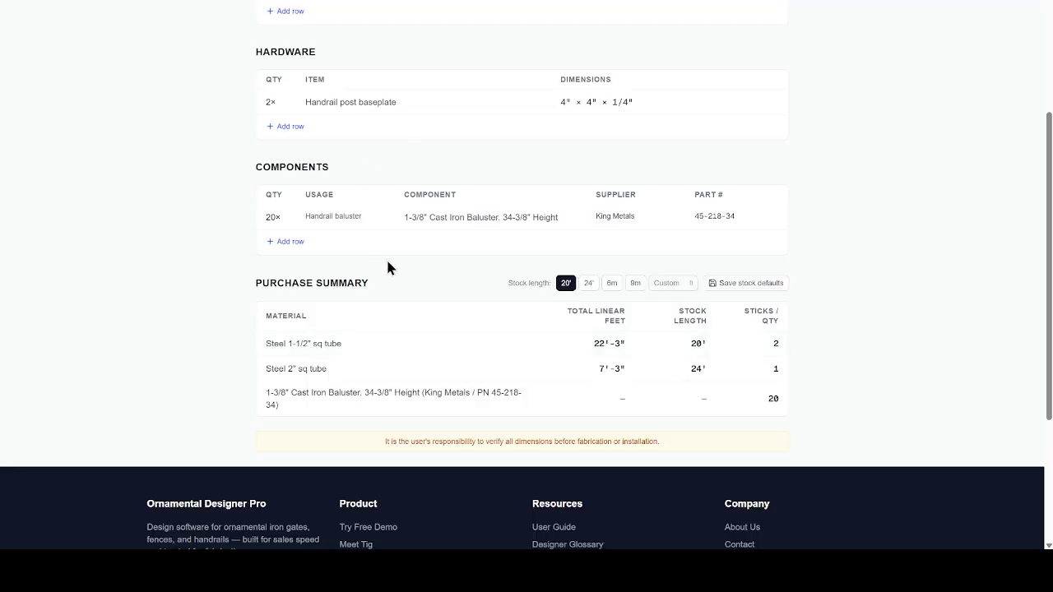
- Open the project estimate and review its material, hardware, component, powder coating, labor, markup and summary sections
scroll(479, 352, "up", 4)
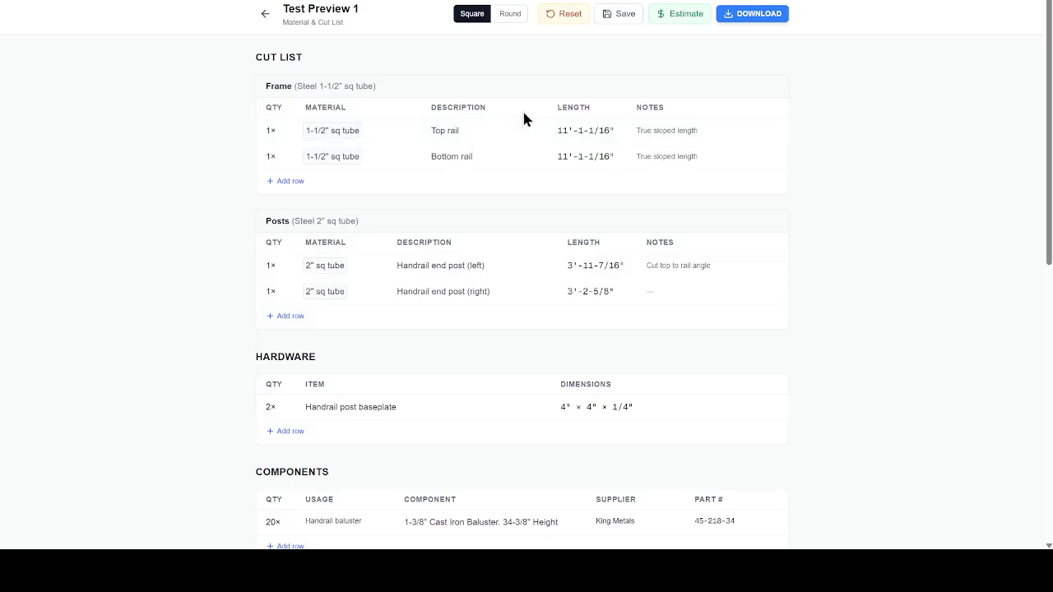
left_click(668, 18)
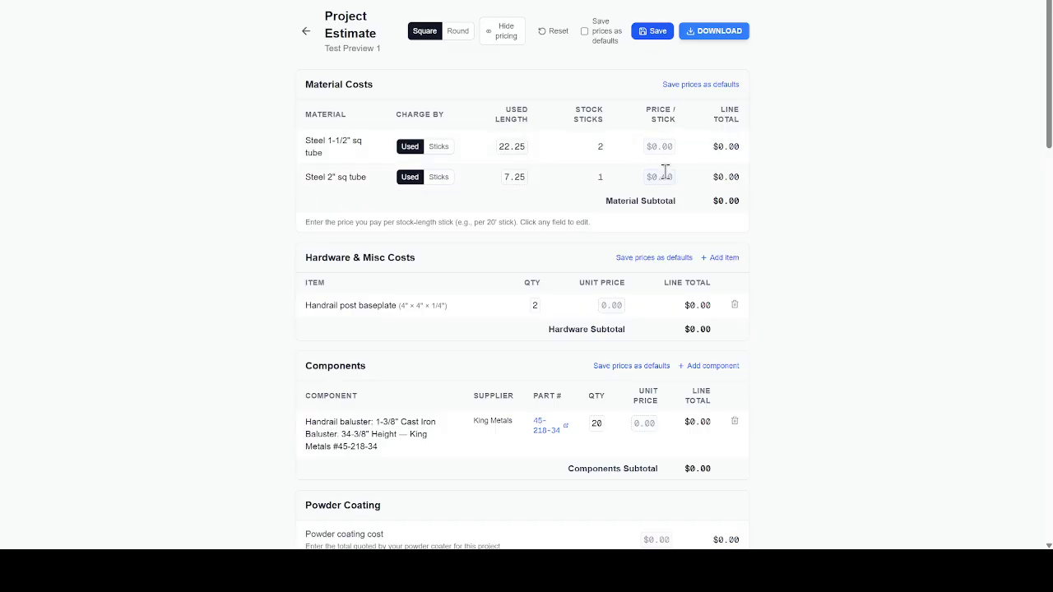
scroll(666, 171, "down", 1)
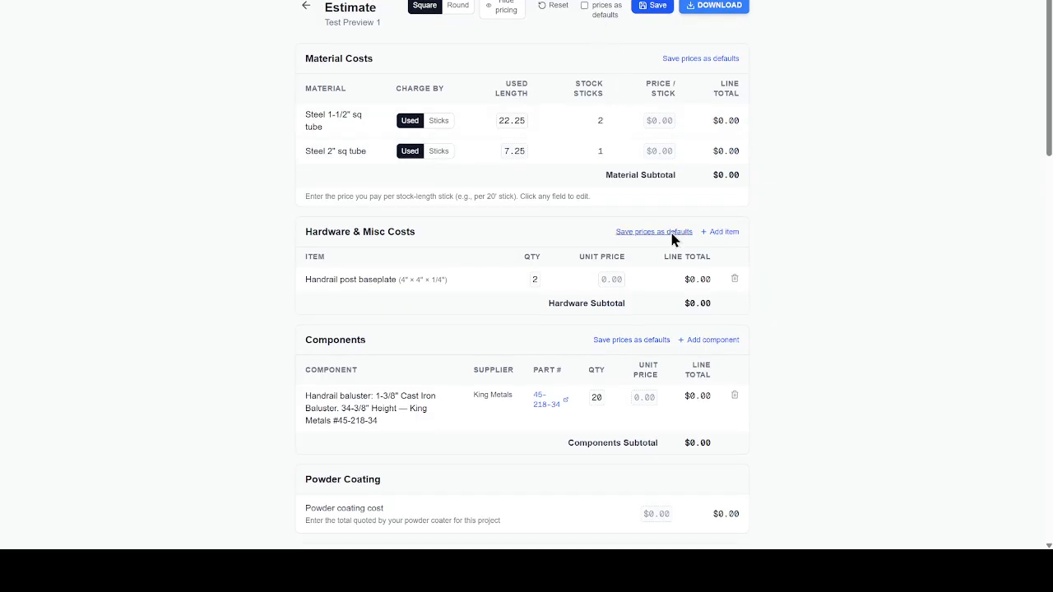
scroll(566, 253, "down", 3)
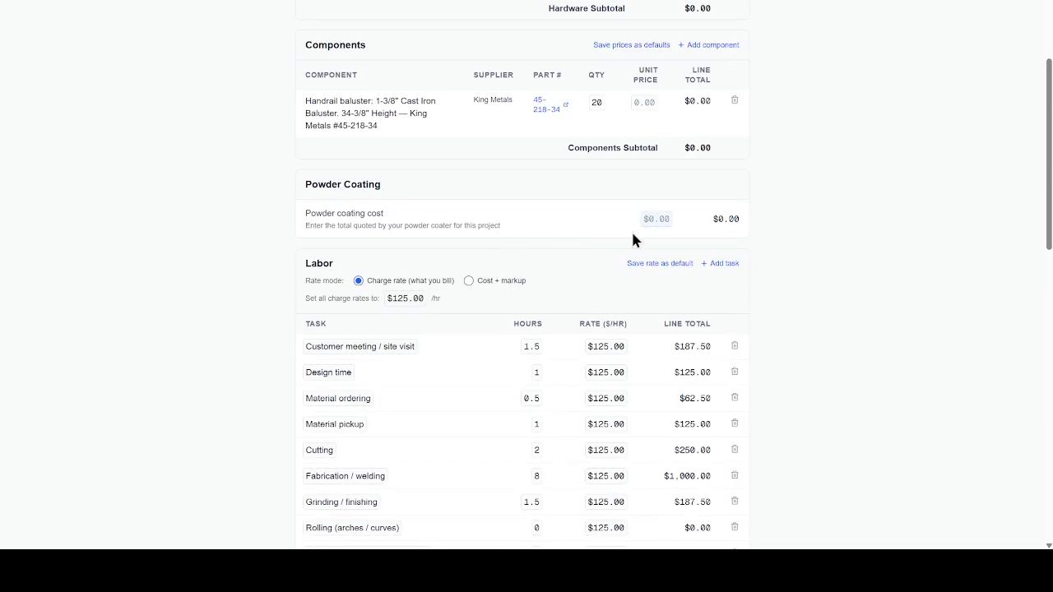
scroll(562, 263, "down", 3)
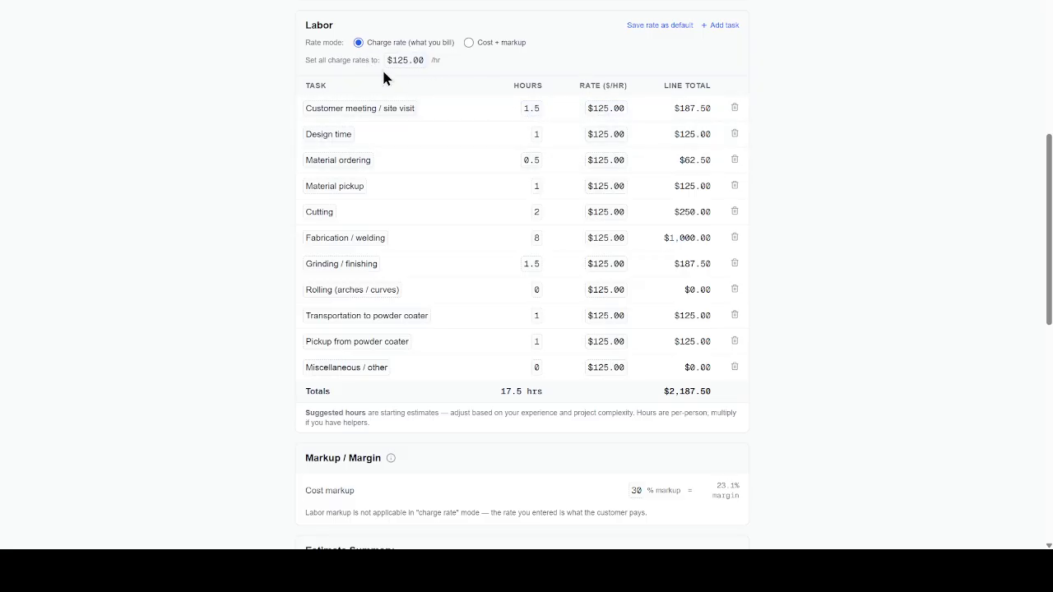
scroll(508, 268, "down", 4)
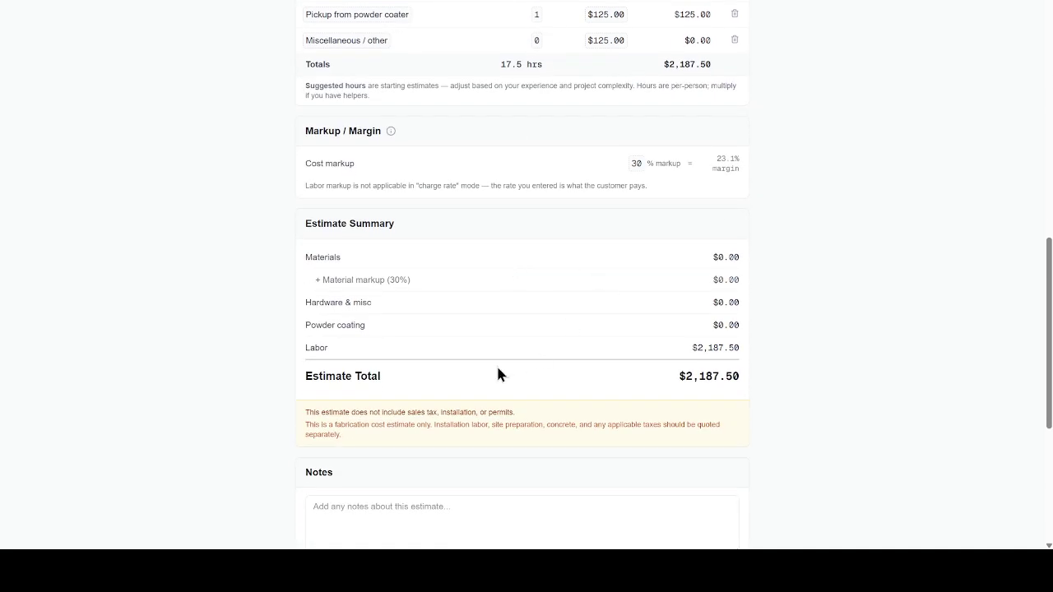
scroll(562, 320, "up", 3)
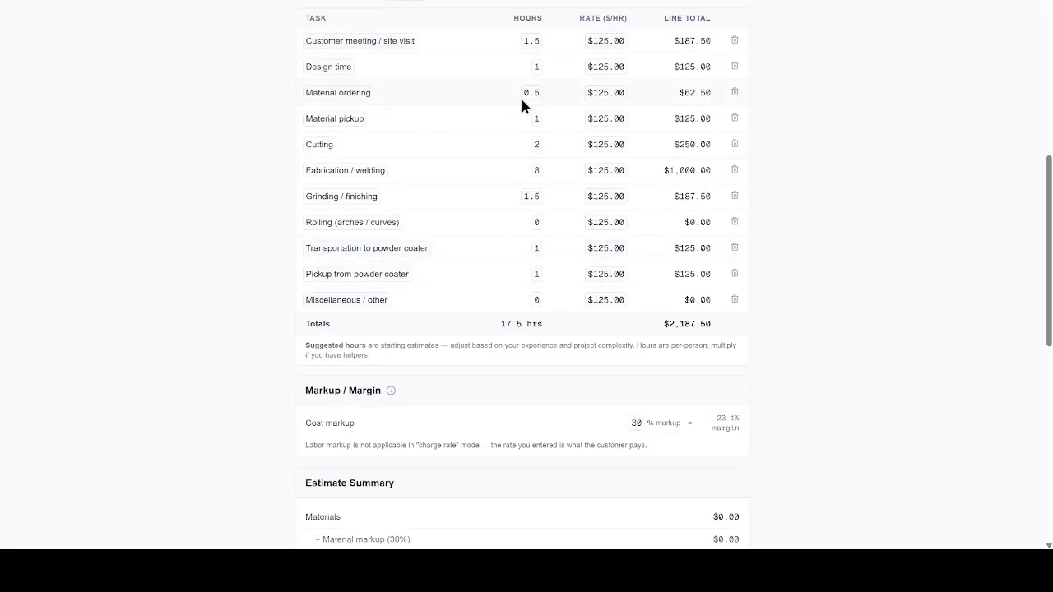
scroll(549, 273, "up", 8)
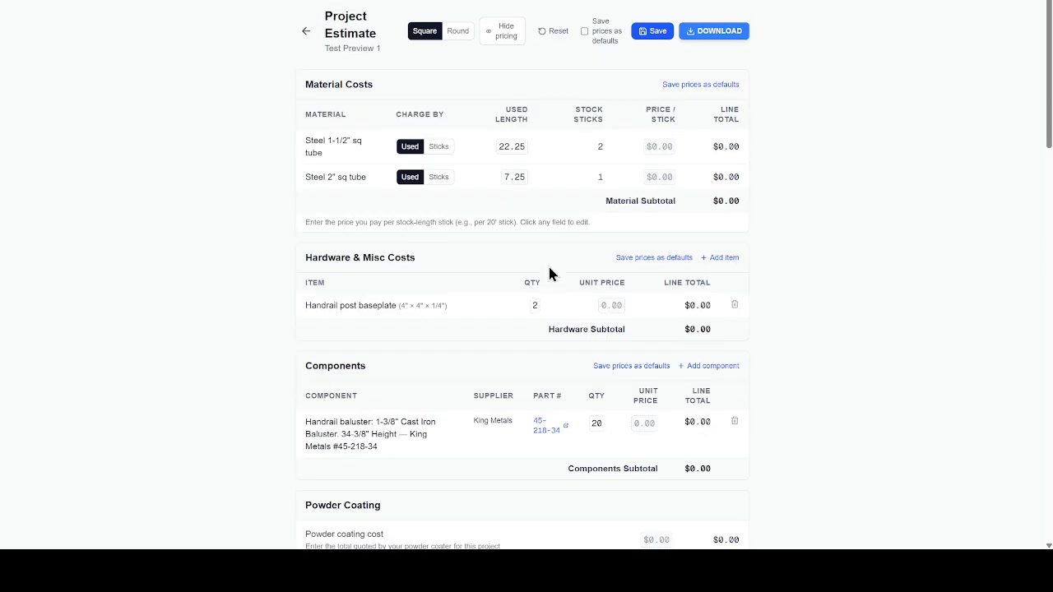
- Open the project's download page and review the available drawings, cut list, estimates and job package option
left_click(708, 37)
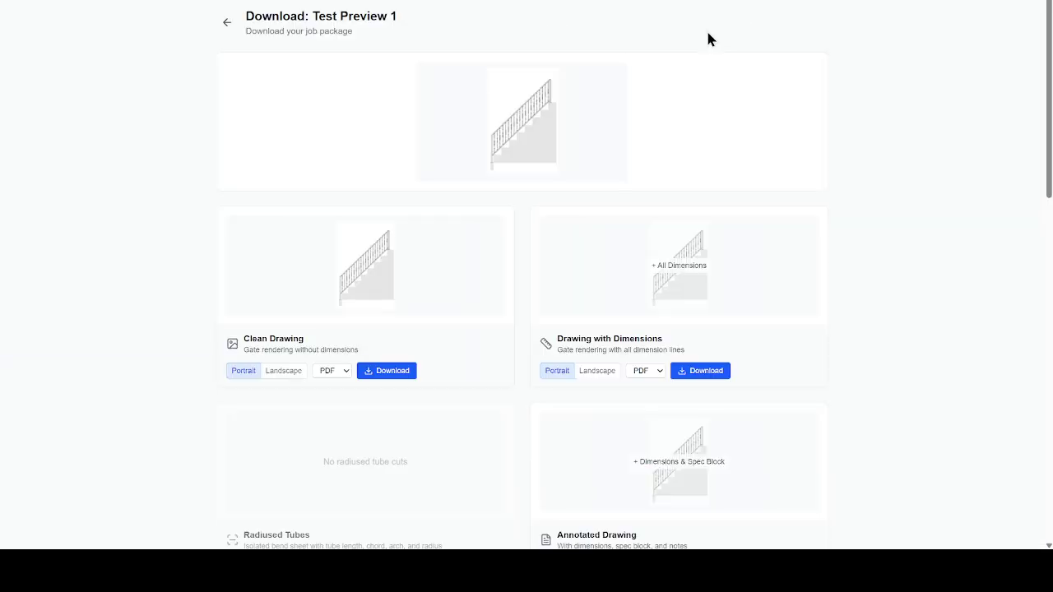
scroll(294, 101, "down", 3)
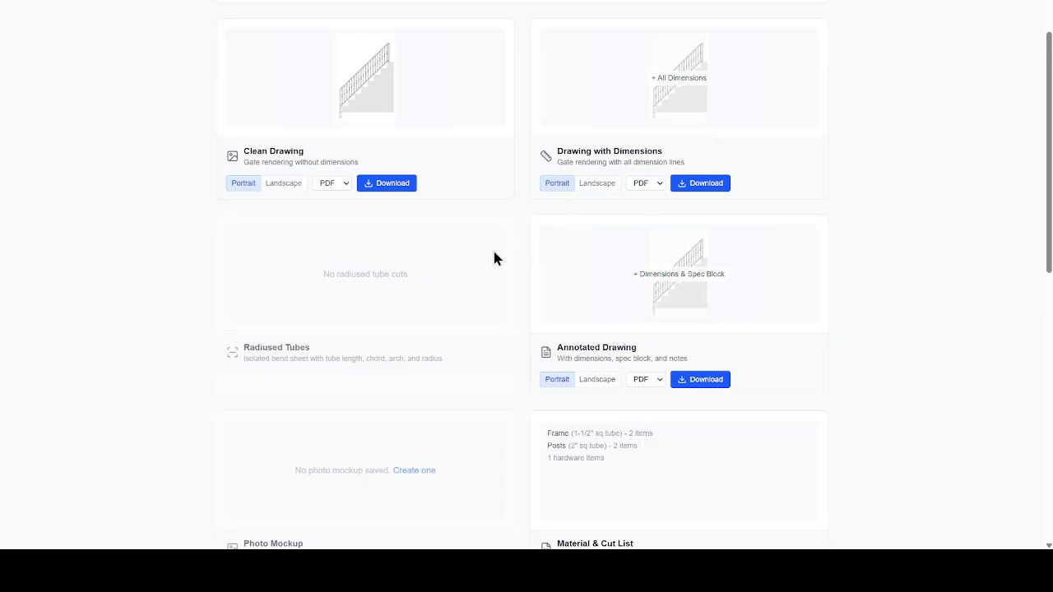
scroll(483, 260, "down", 2)
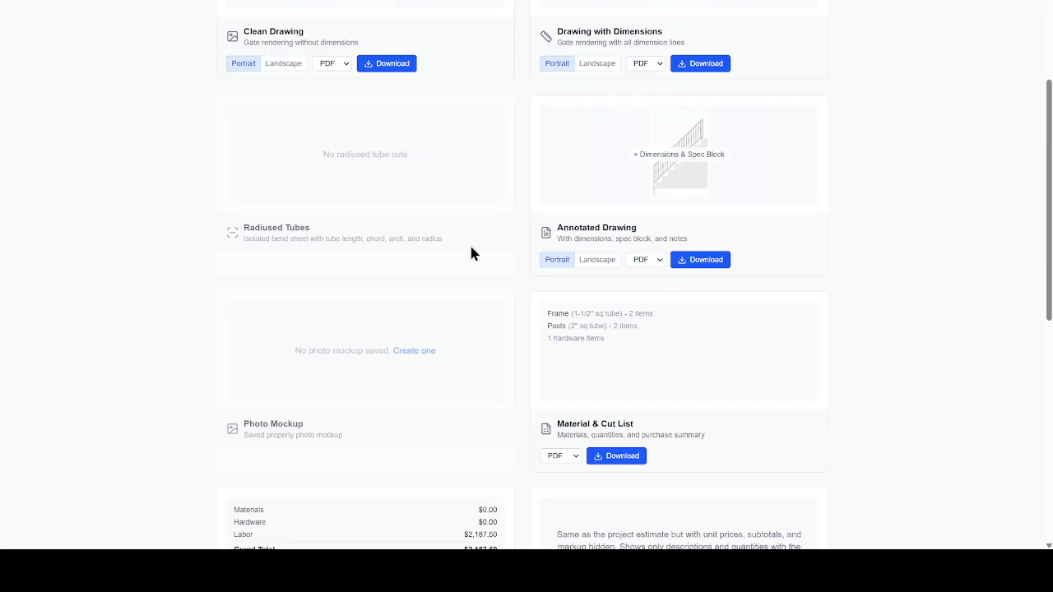
scroll(470, 254, "down", 3)
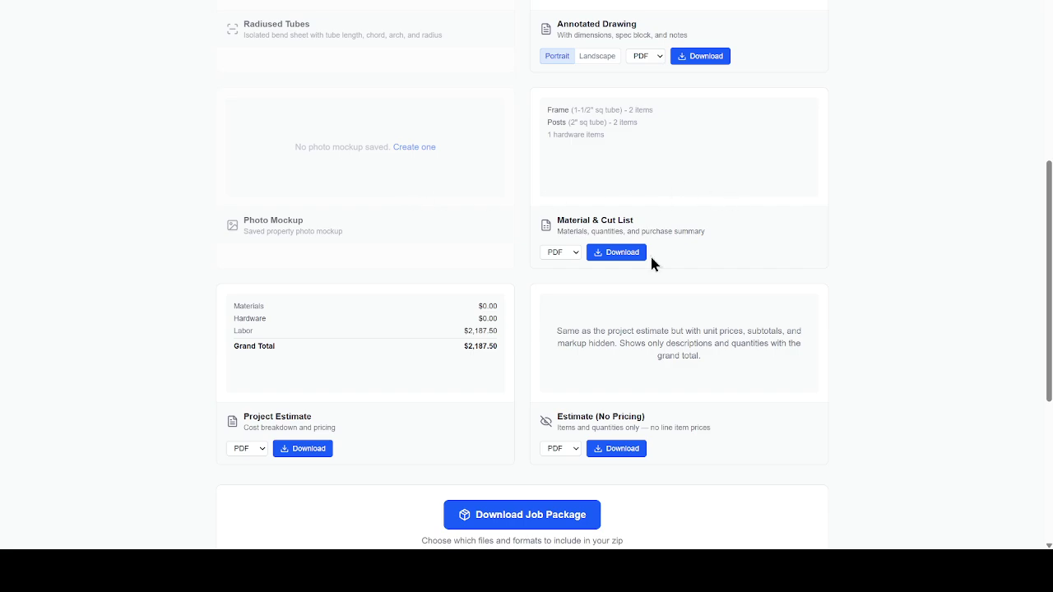
scroll(650, 262, "down", 2)
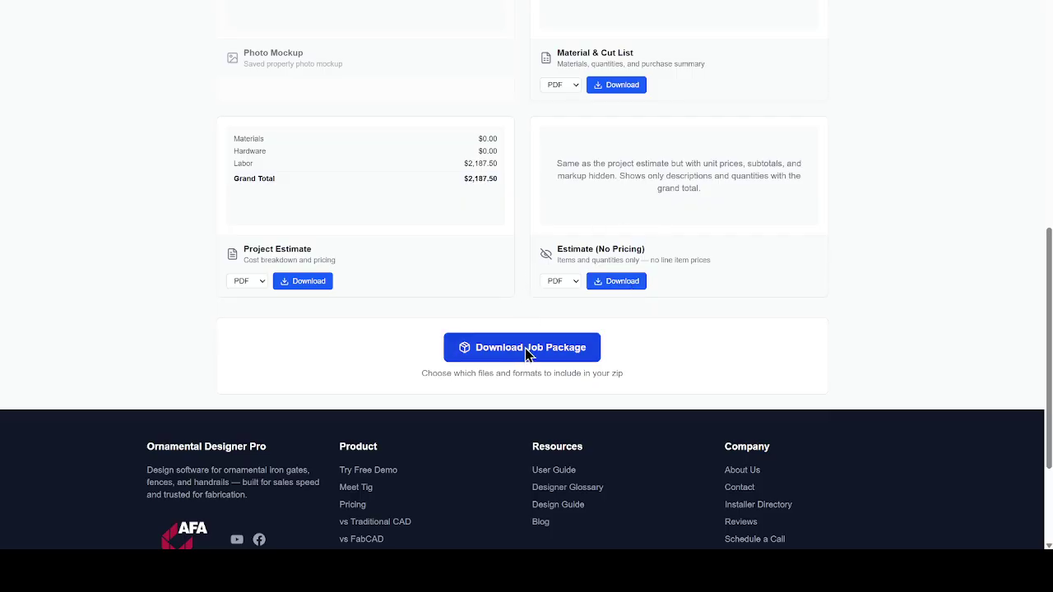
scroll(630, 206, "up", 7)
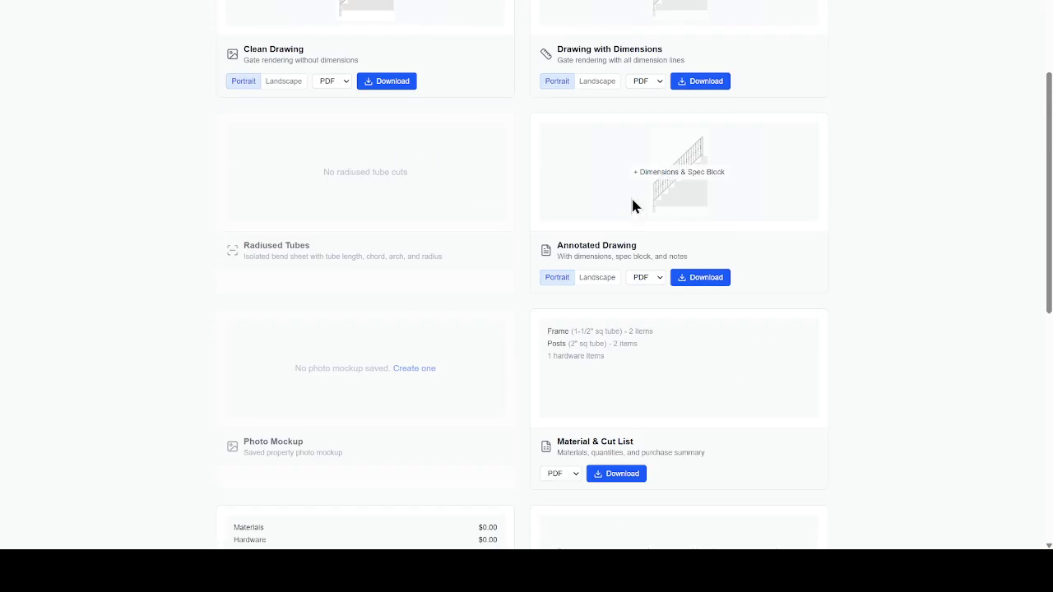